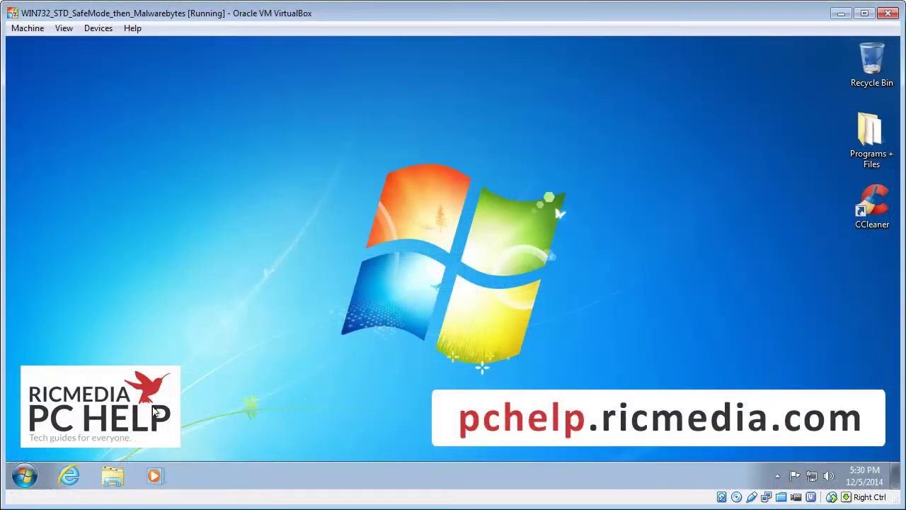
- Restart the Windows 7 virtual machine using Restart in the Start menu's Shut down options
click(26, 477)
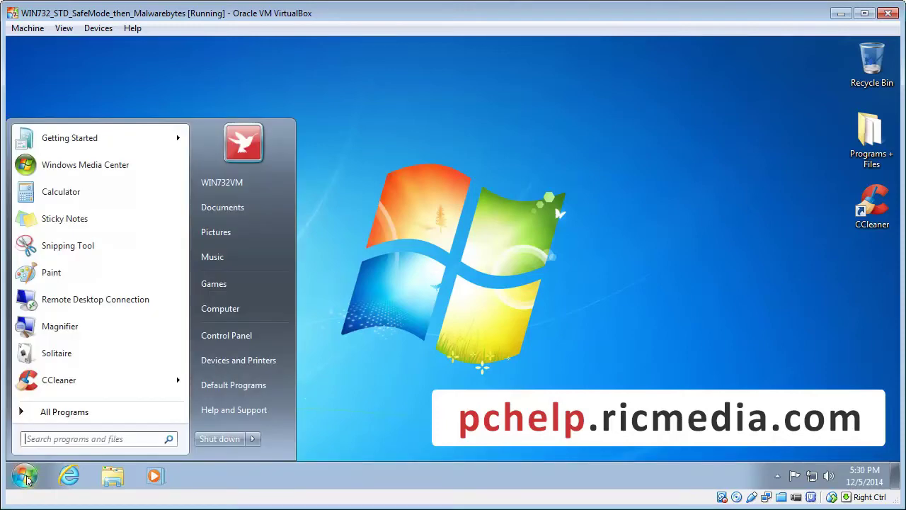
click(252, 441)
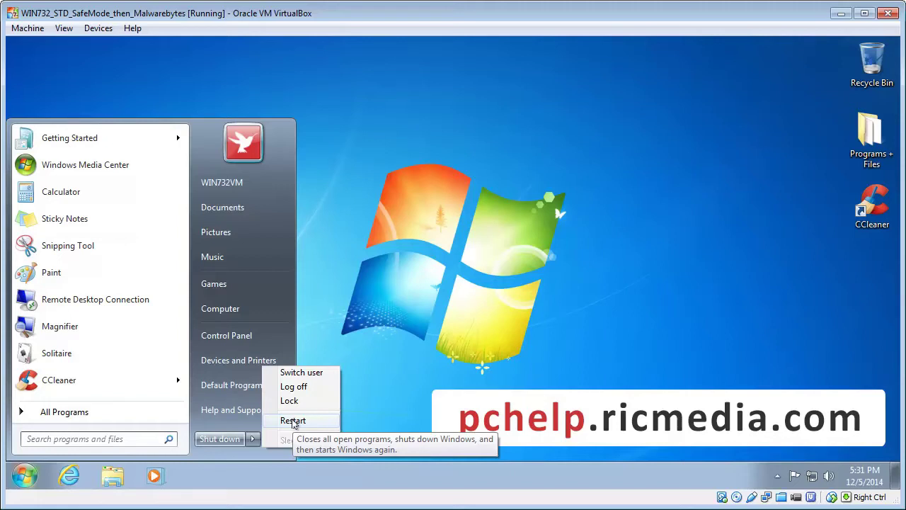
click(292, 421)
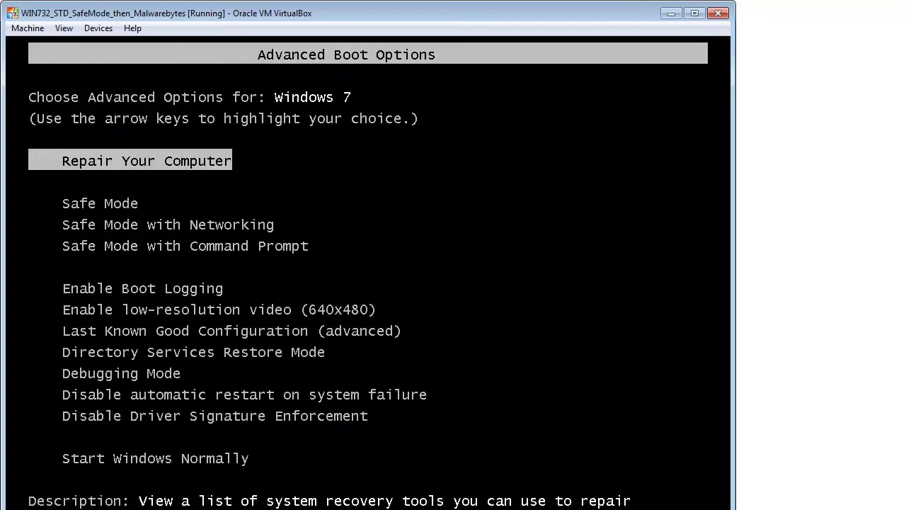
key(Down)
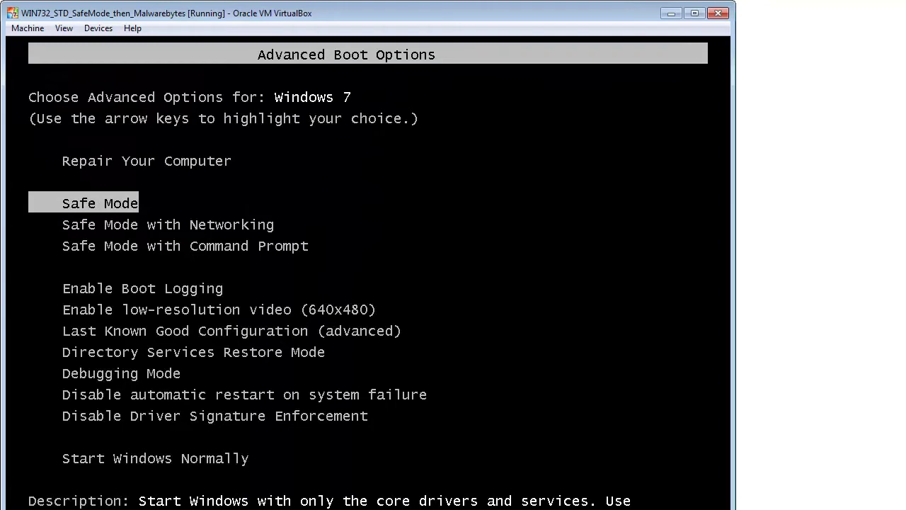
key(Down)
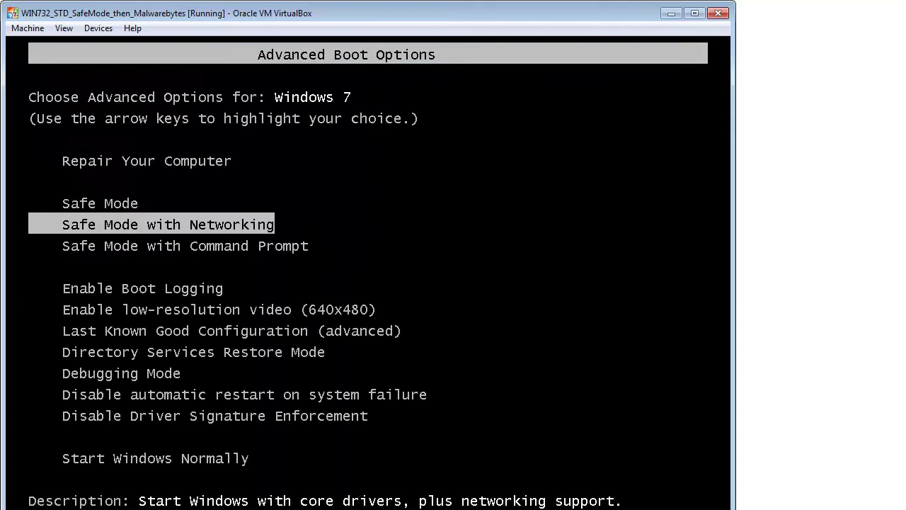
key(Down)
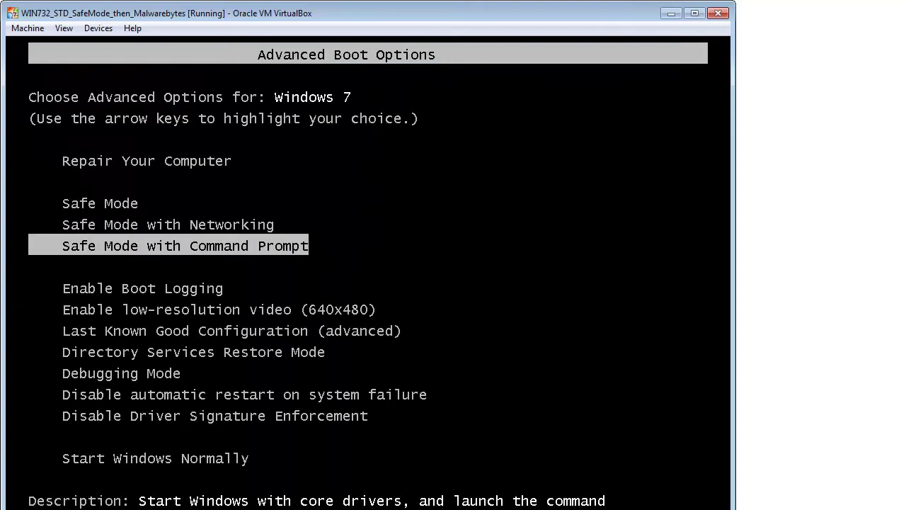
key(Down)
key(Down)
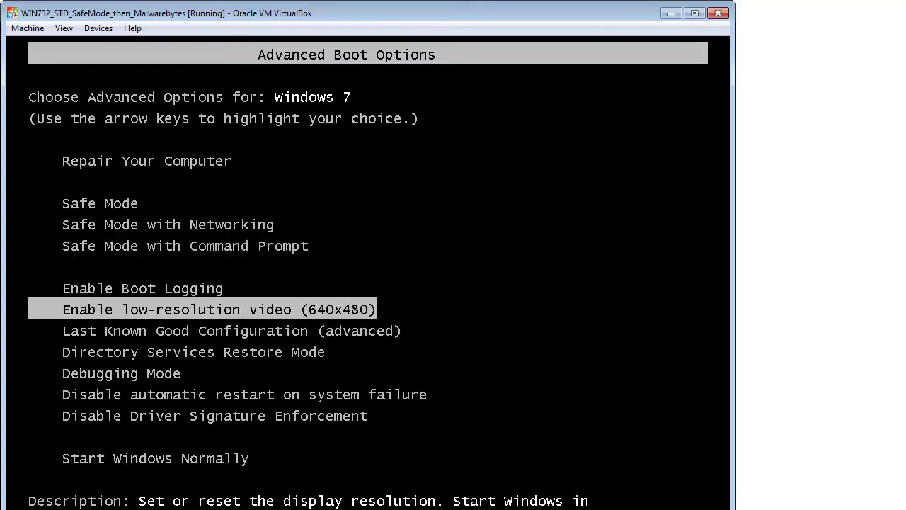
key(Down)
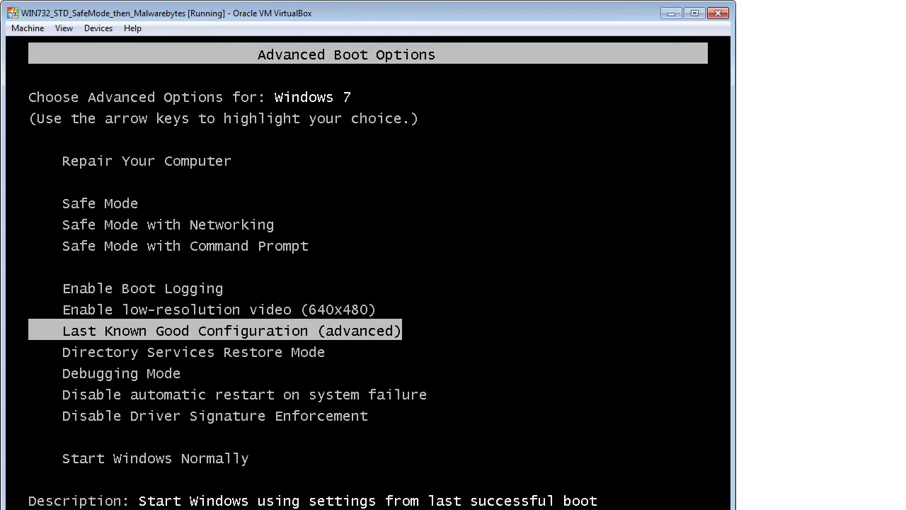
- Highlight Safe Mode with Networking in Advanced Boot Options and boot with it
key(Down)
key(Down)
key(Down)
key(Down)
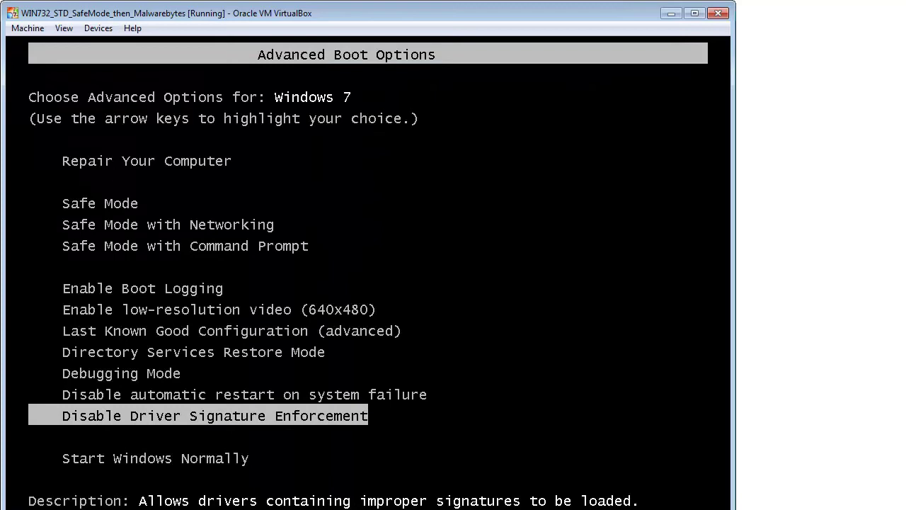
key(Down)
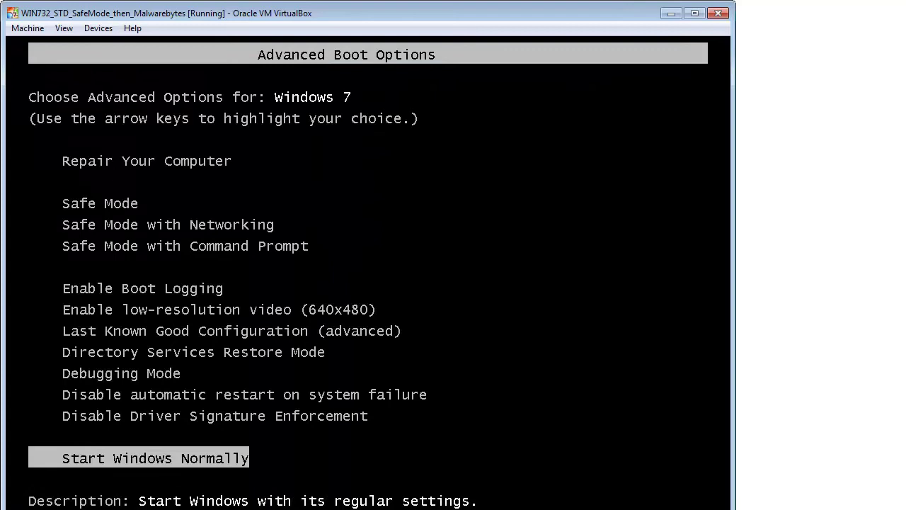
key(Down)
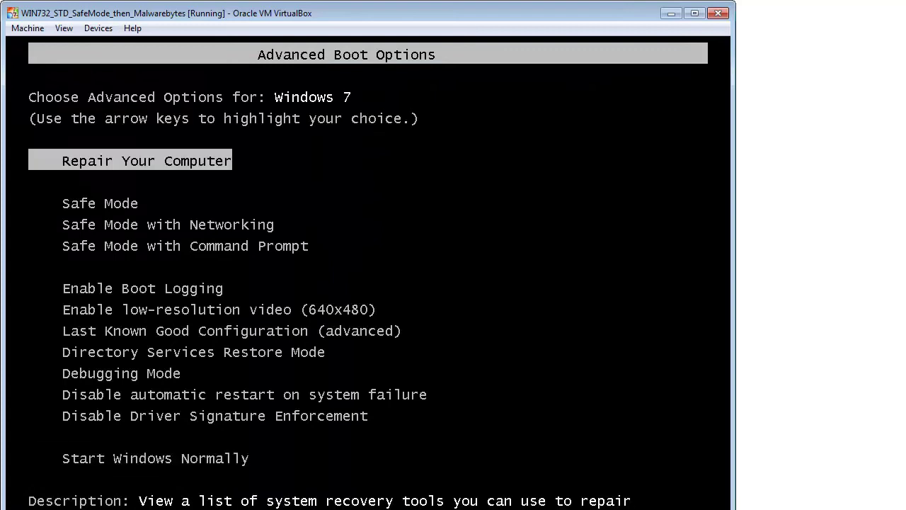
key(Down)
key(Down)
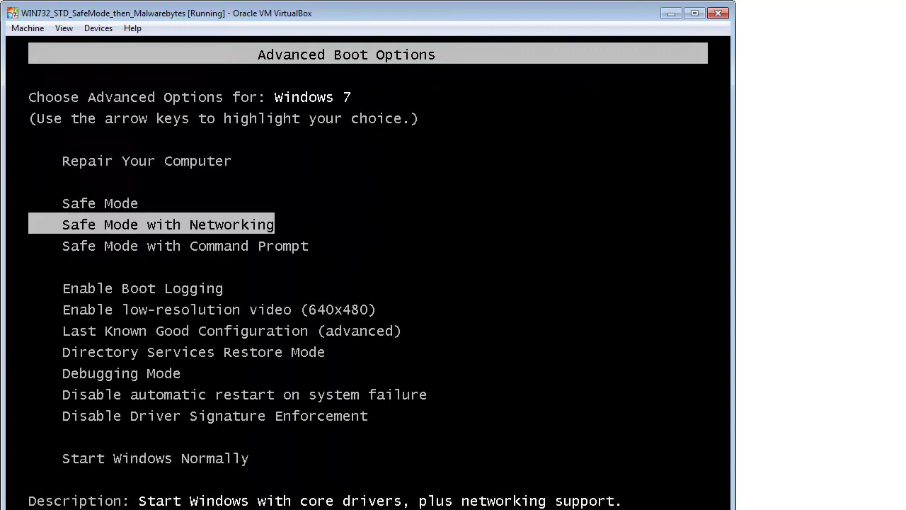
key(Up)
key(Up)
key(Down)
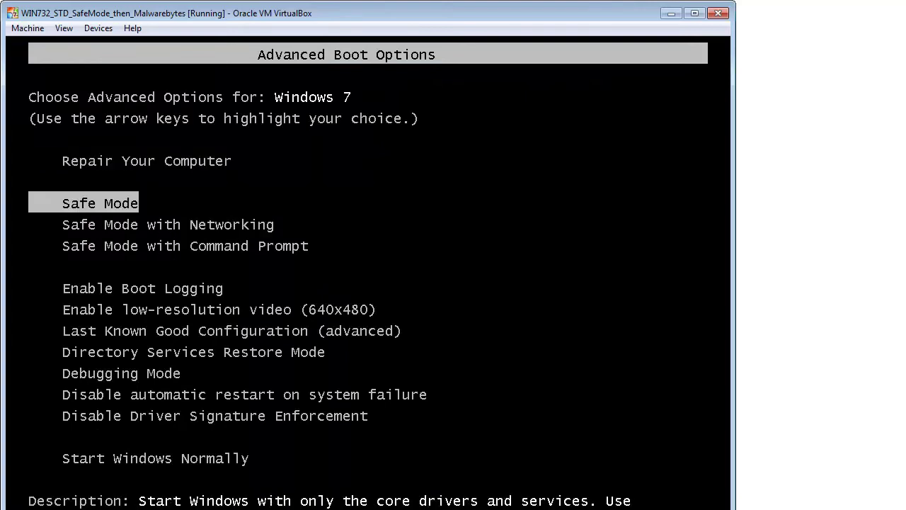
key(Down)
key(Down)
key(Down)
key(Down)
key(Down)
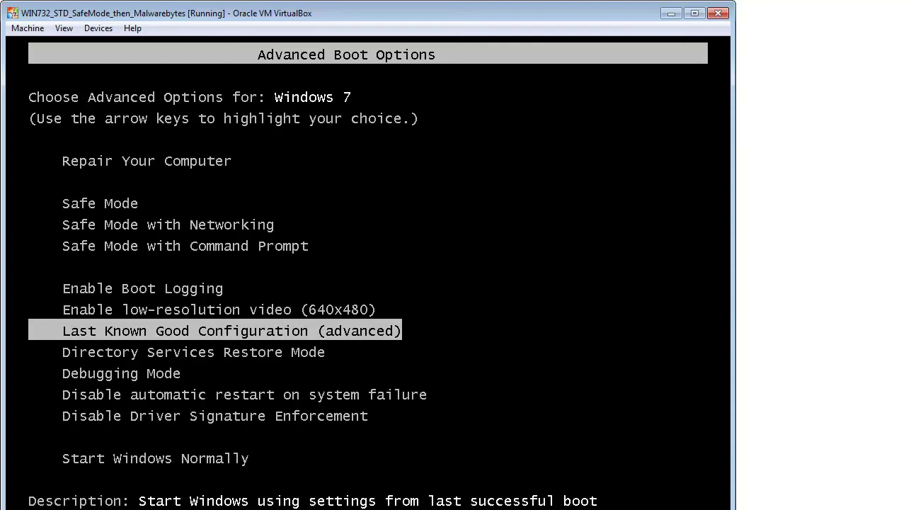
key(Up)
key(Up)
key(Up)
key(Up)
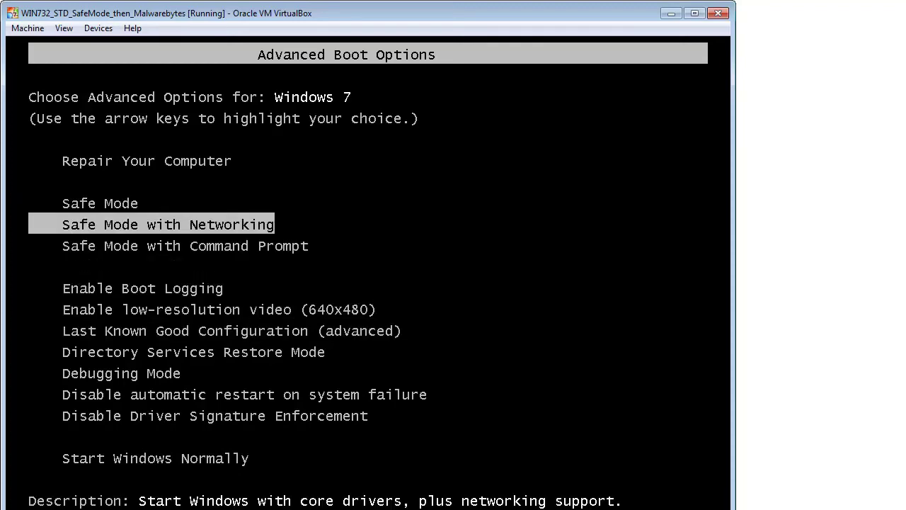
key(Up)
key(Down)
key(Return)
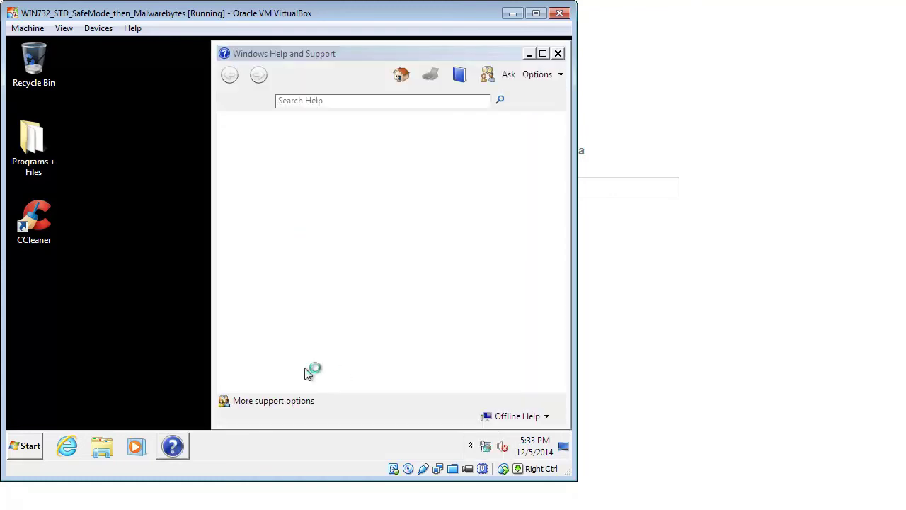
- Close the 'What is safe mode?' Windows Help and Support window
click(558, 55)
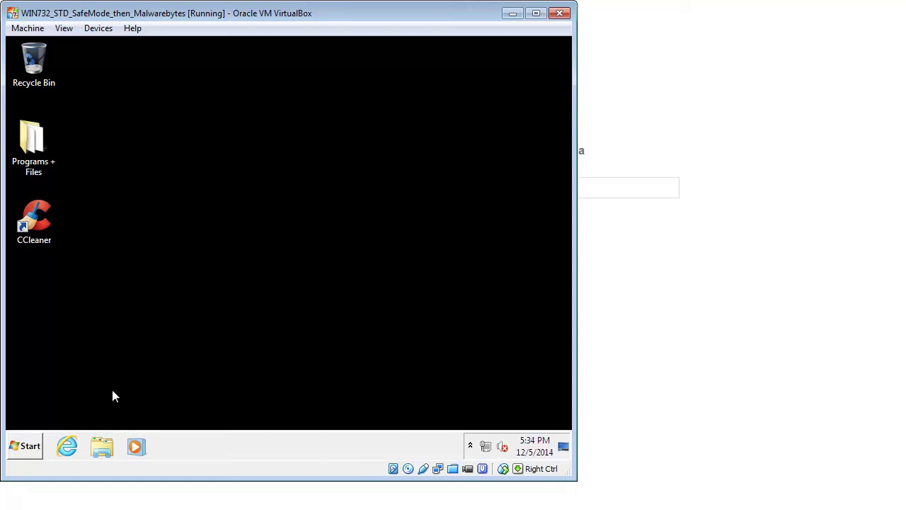
- Choose Restart from the Start menu's Shut down options to leave Safe Mode
click(28, 446)
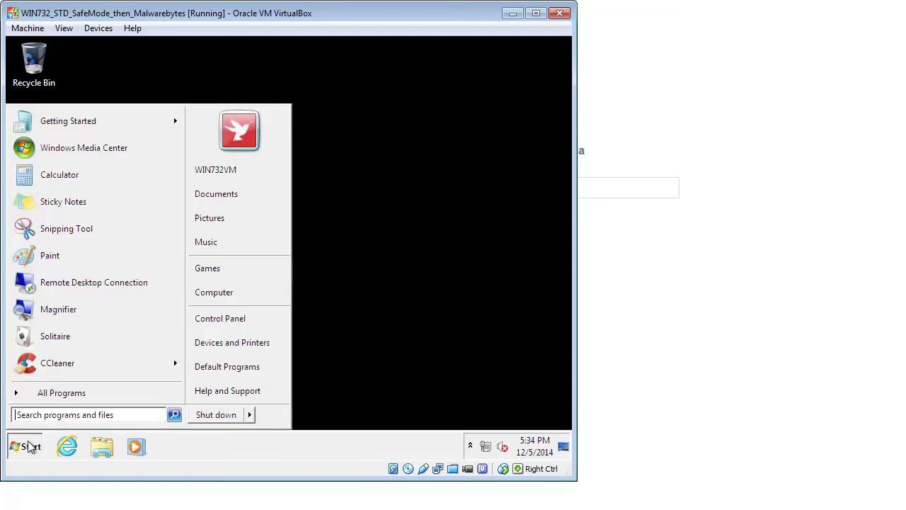
click(250, 415)
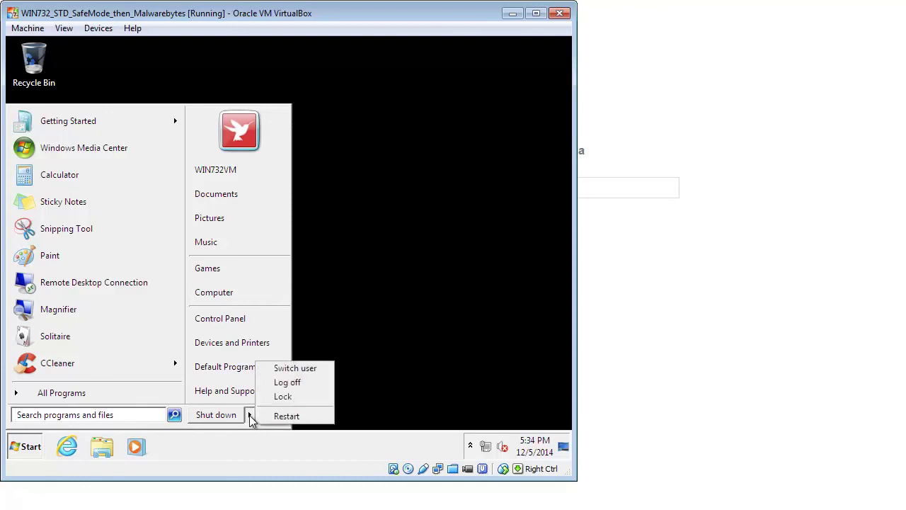
click(287, 416)
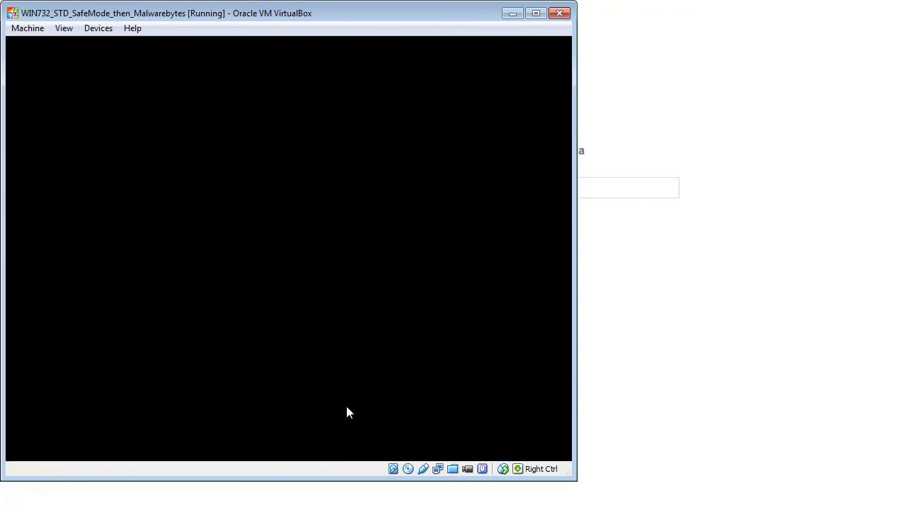